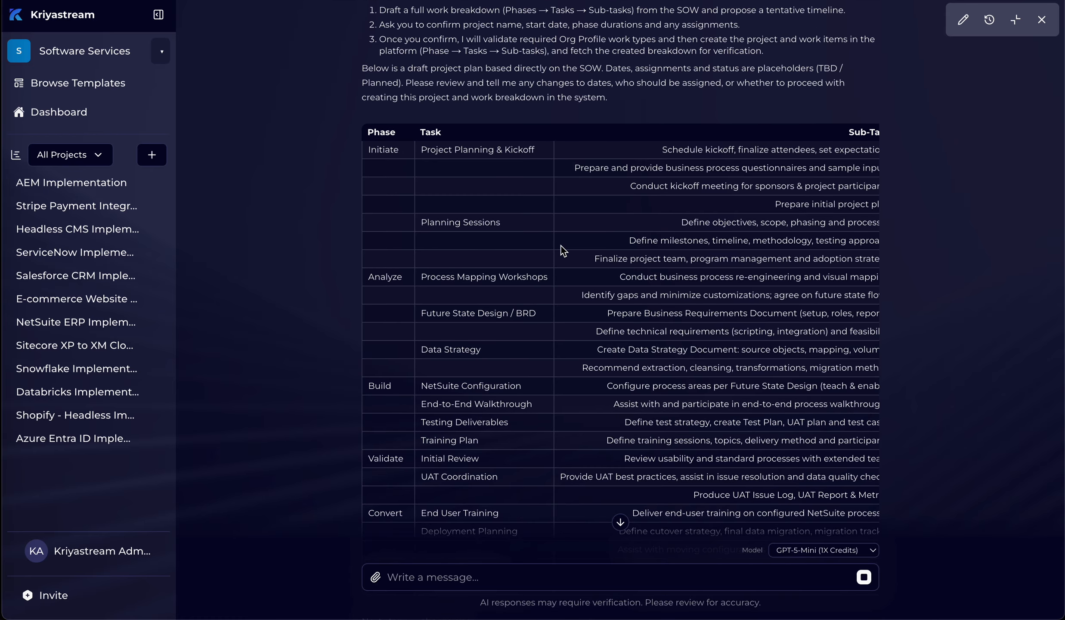
Step: Review the draft project plan's phases, tasks, sub-tasks, dates, assignments and statuses, along with the proposed next-step options
scroll(561, 246, "right", 2)
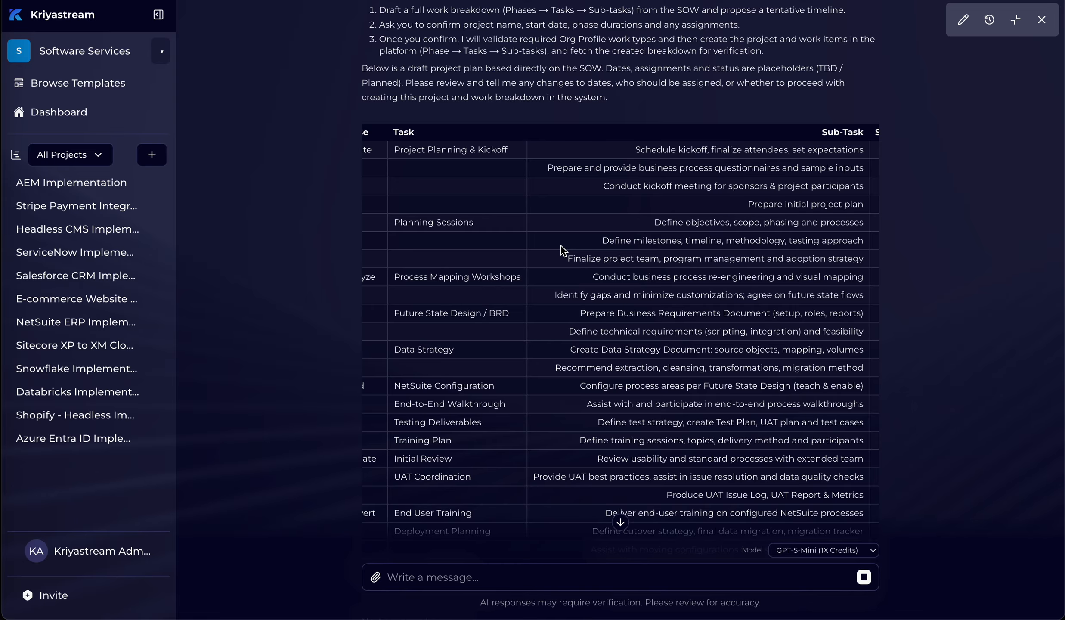
scroll(561, 249, "left", 2)
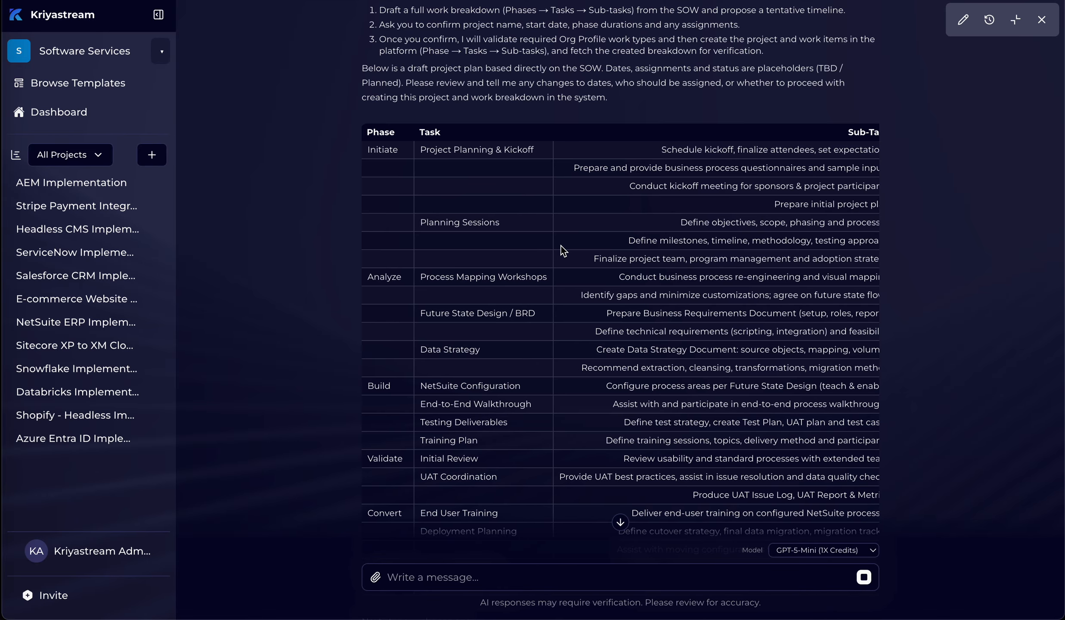
scroll(561, 248, "down", 1)
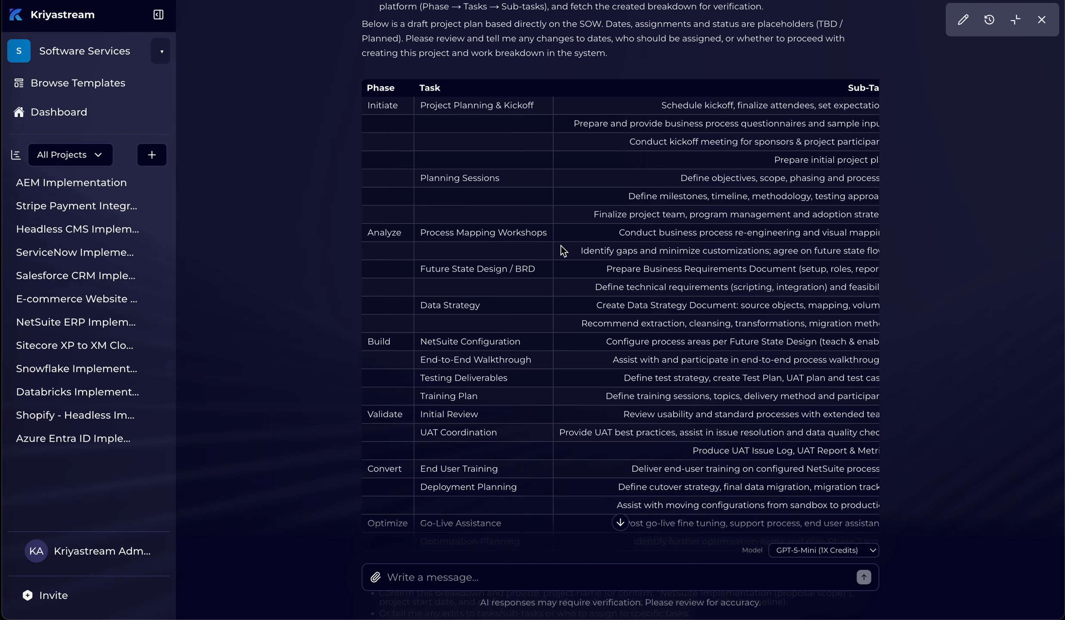
scroll(561, 247, "right", 2)
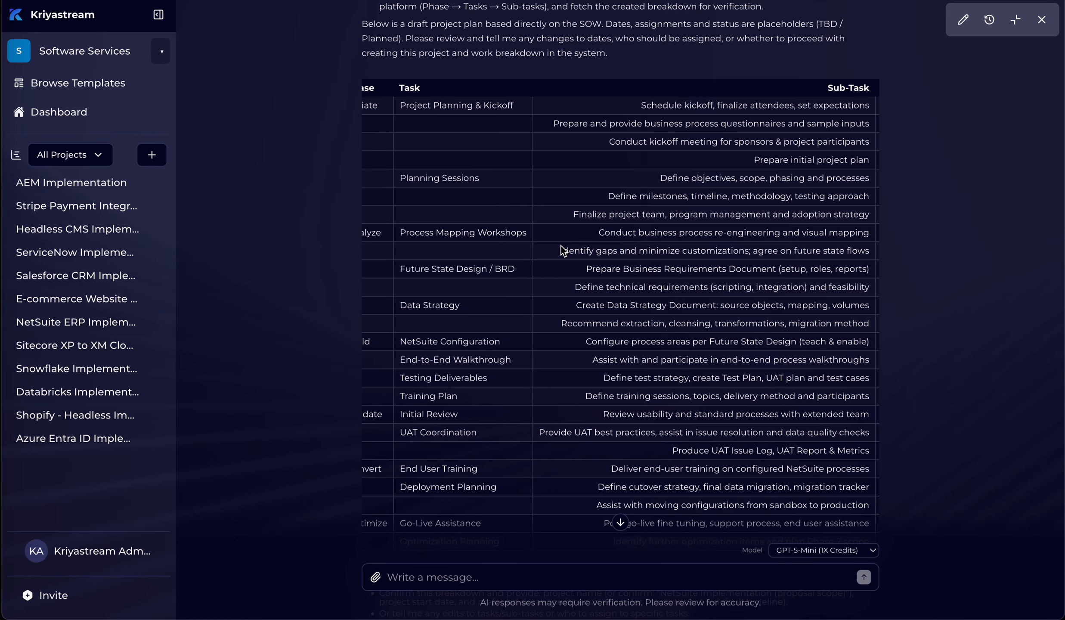
scroll(561, 245, "down", 2)
scroll(561, 250, "down", 2)
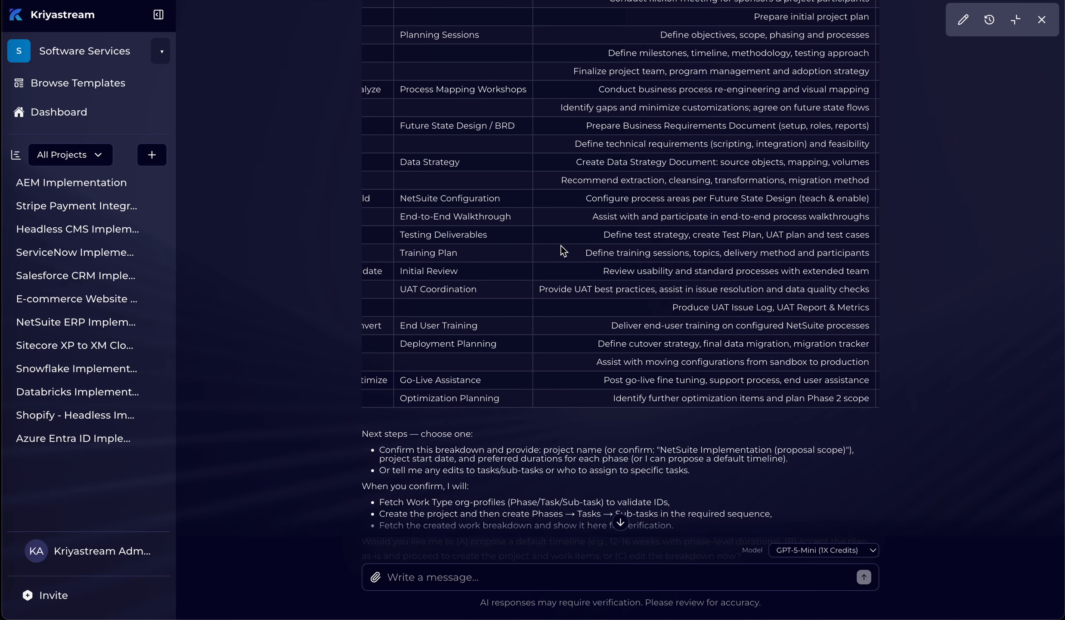
scroll(561, 246, "right", 10)
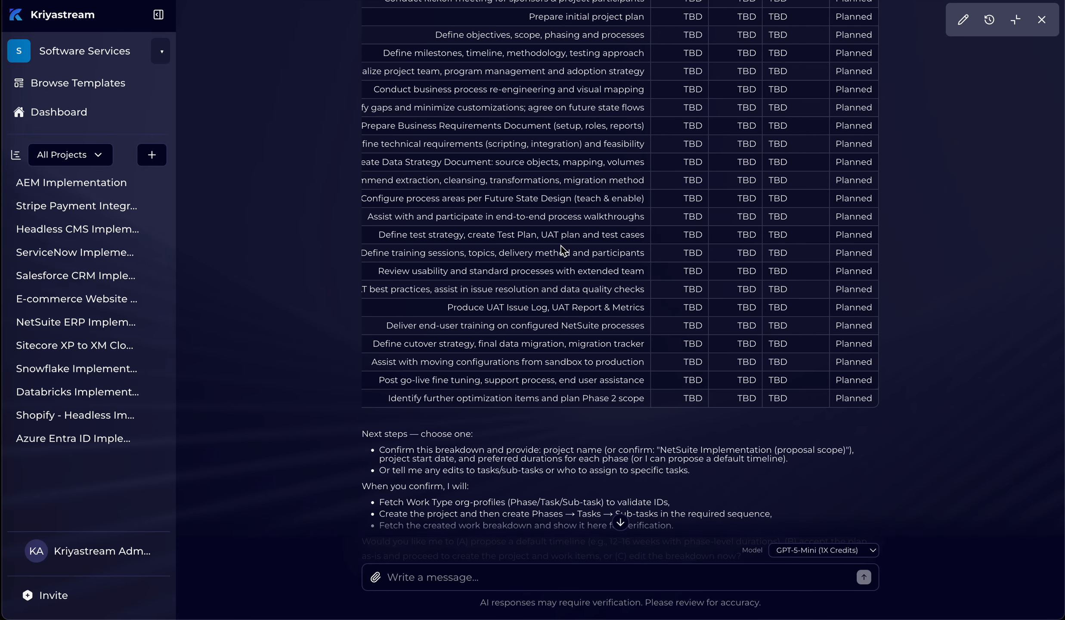
scroll(561, 245, "up", 3)
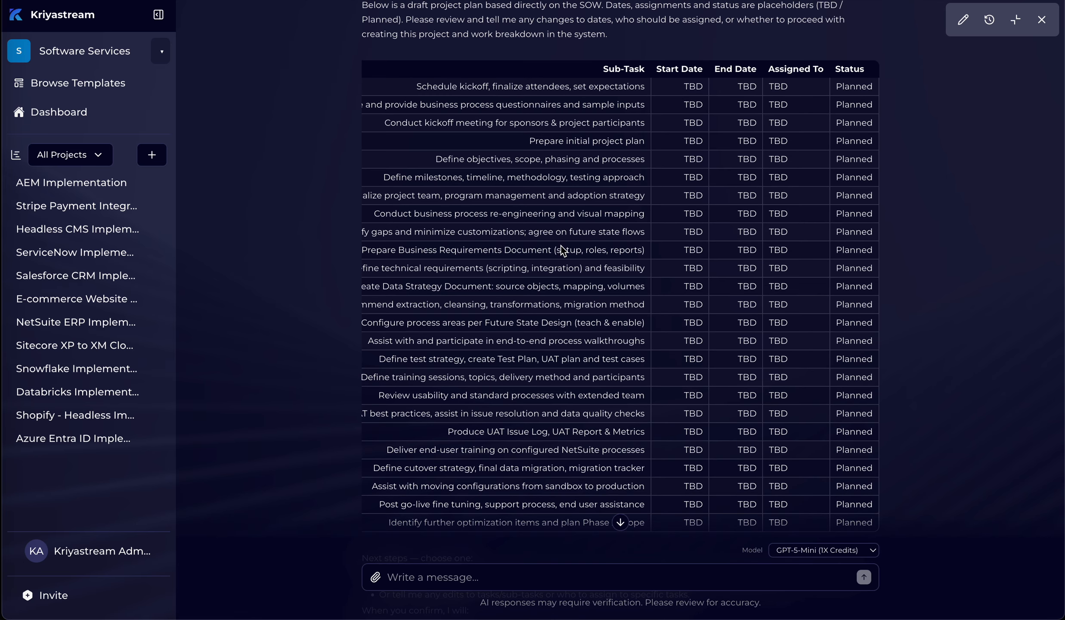
scroll(561, 245, "down", 4)
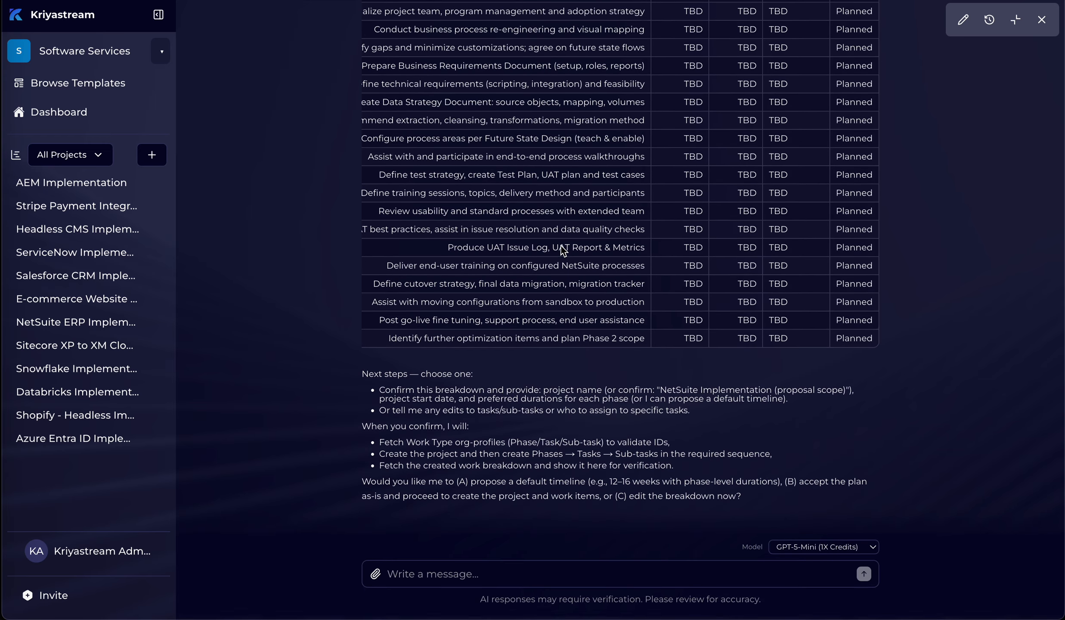
scroll(561, 245, "up", 1)
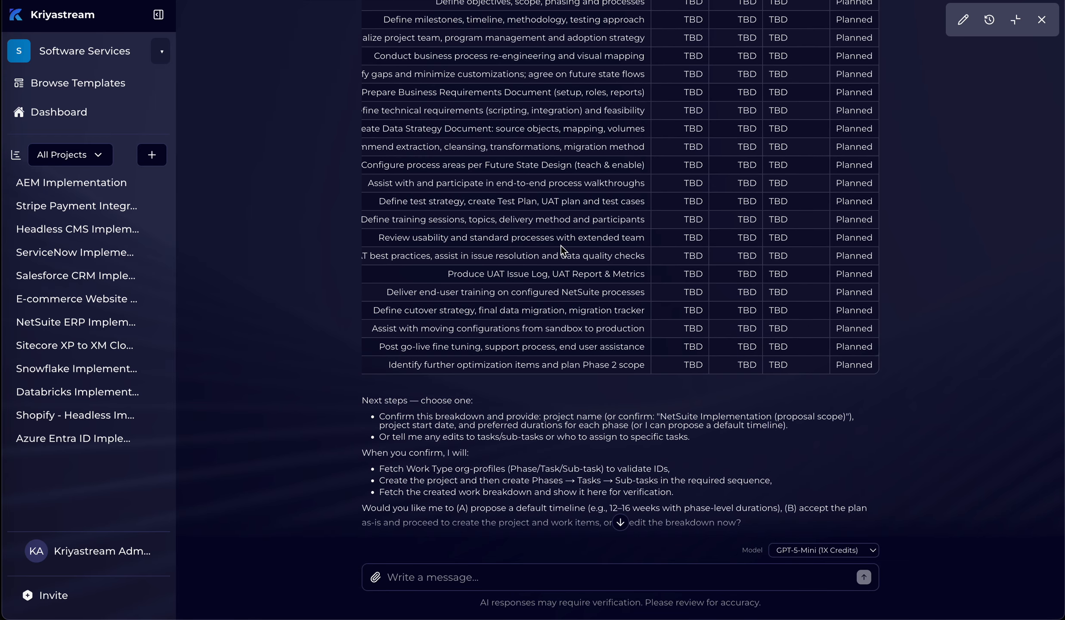
scroll(561, 246, "down", 1)
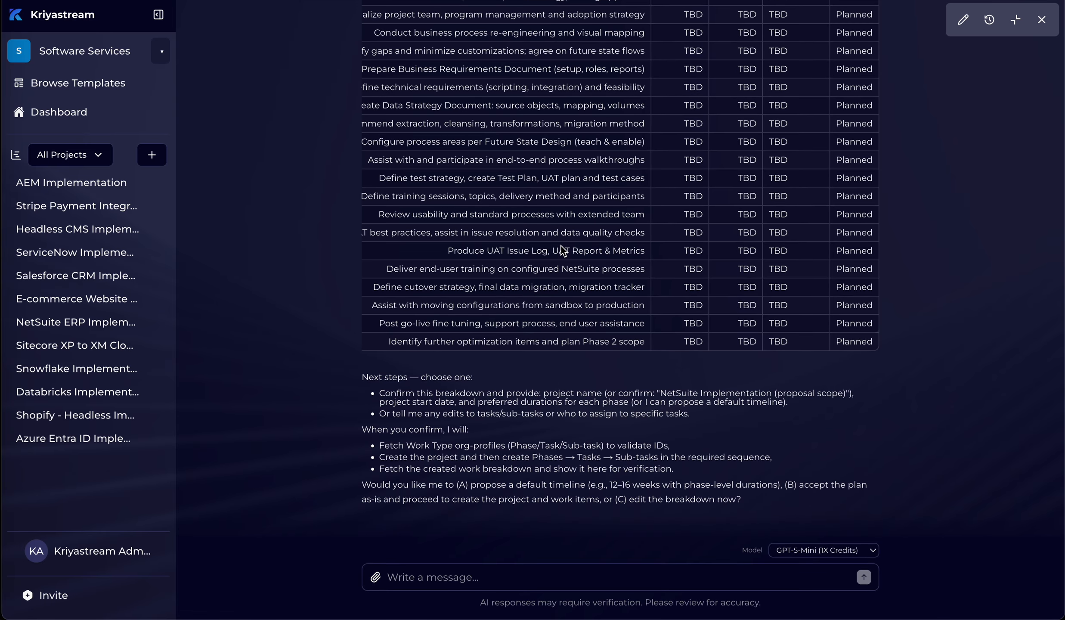
Step: Approve the draft by sending the assistant the message "this looks good, lets create this plan"
left_click(538, 577)
type("this loo")
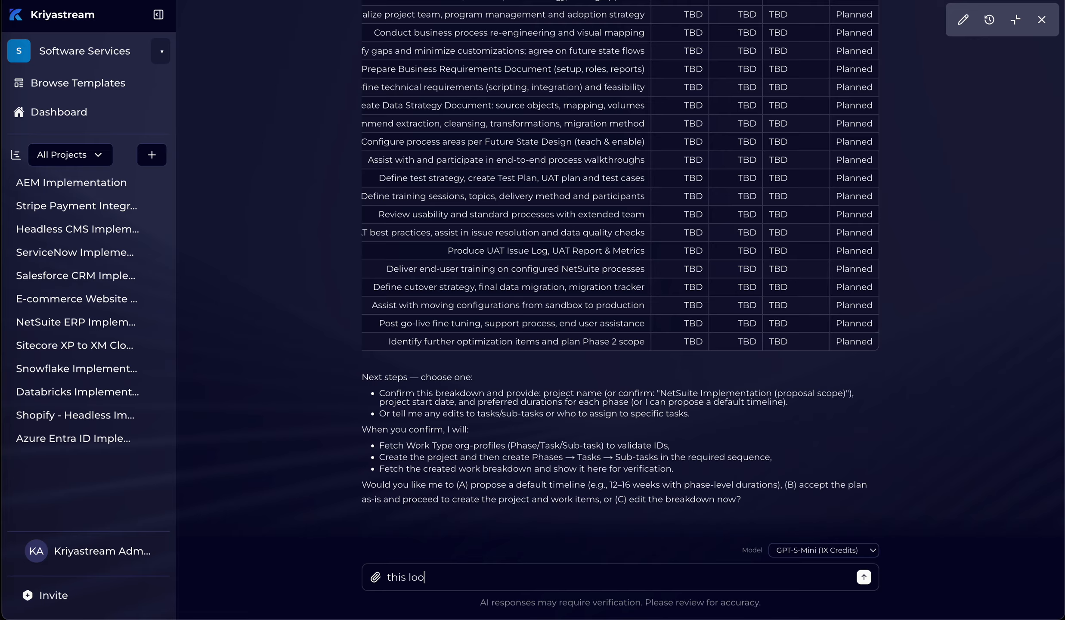
type("ks good, lets create this plan")
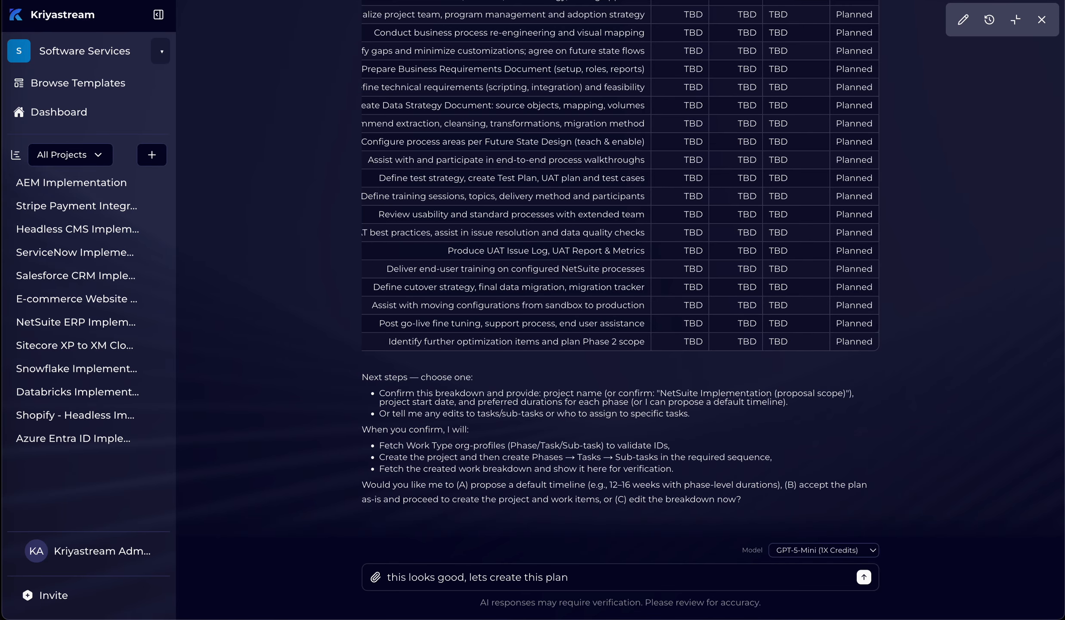
key("Return")
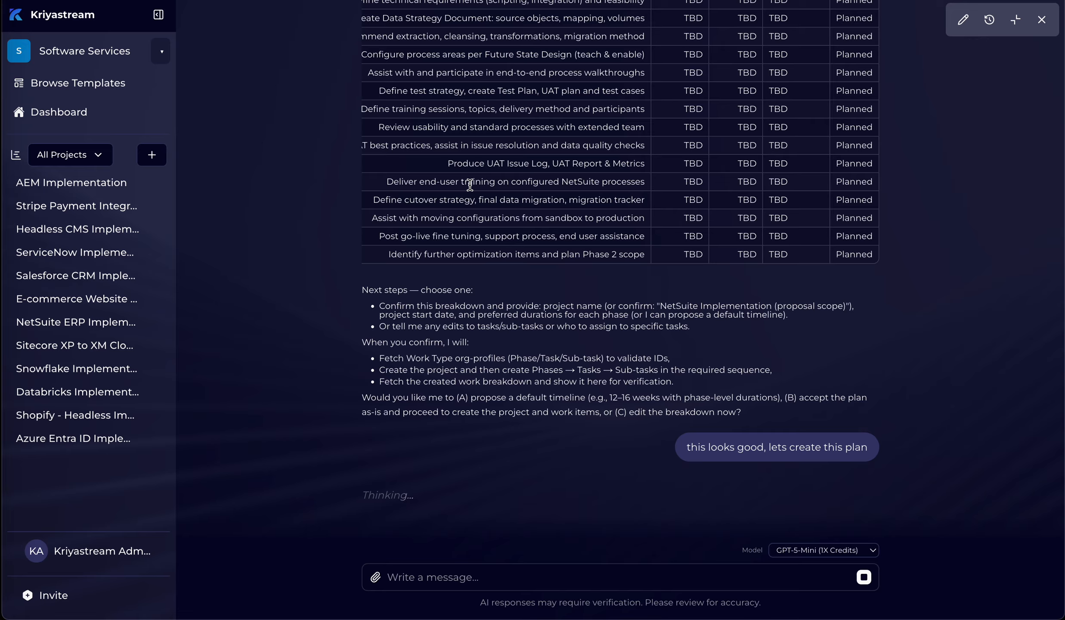
Step: Examine the assistant's project creation actions and the summary table of the created phases and tasks
scroll(470, 185, "left", 5)
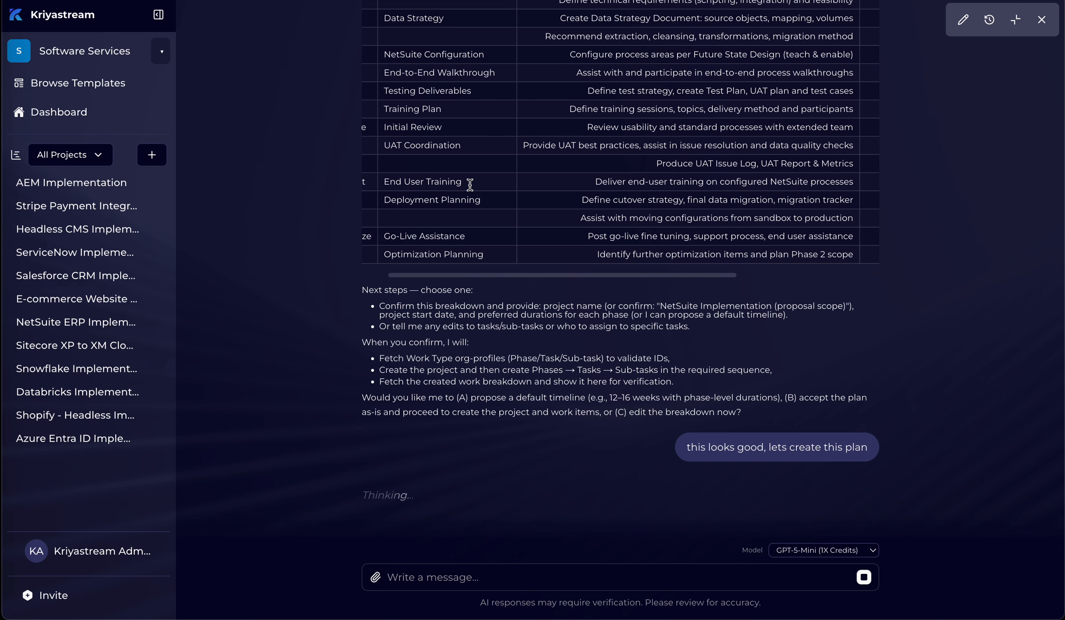
scroll(470, 185, "left", 3)
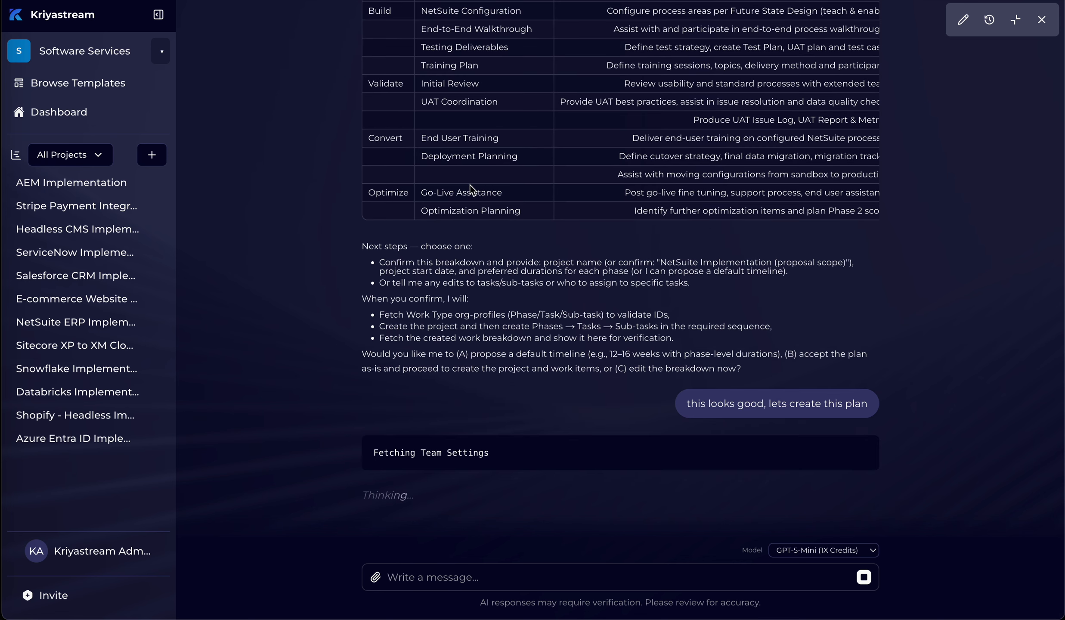
mouse_move(449, 449)
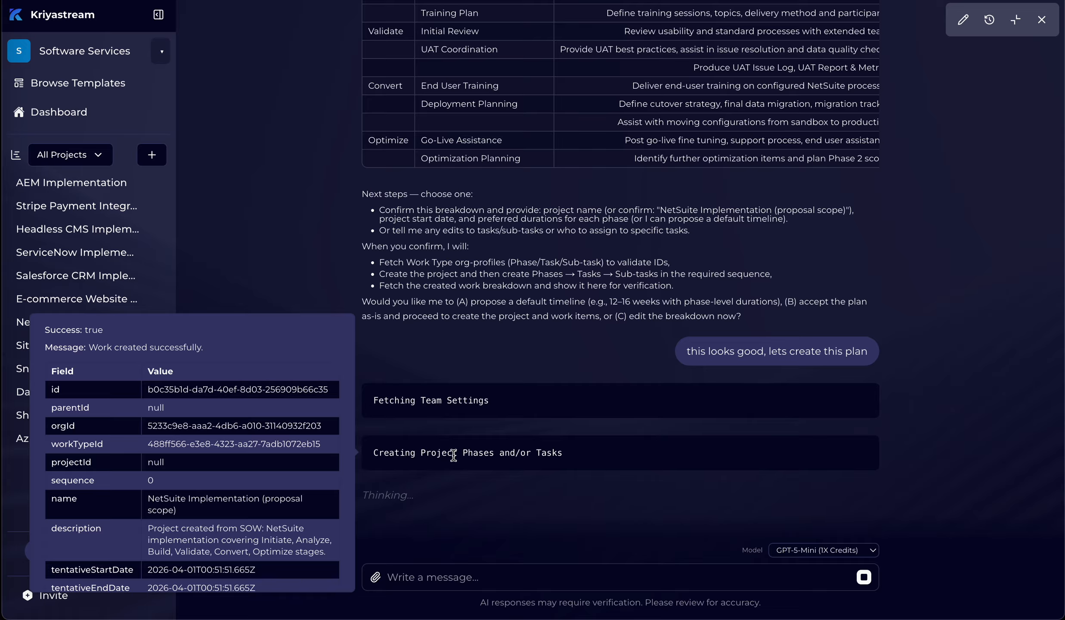
mouse_move(466, 402)
mouse_move(503, 385)
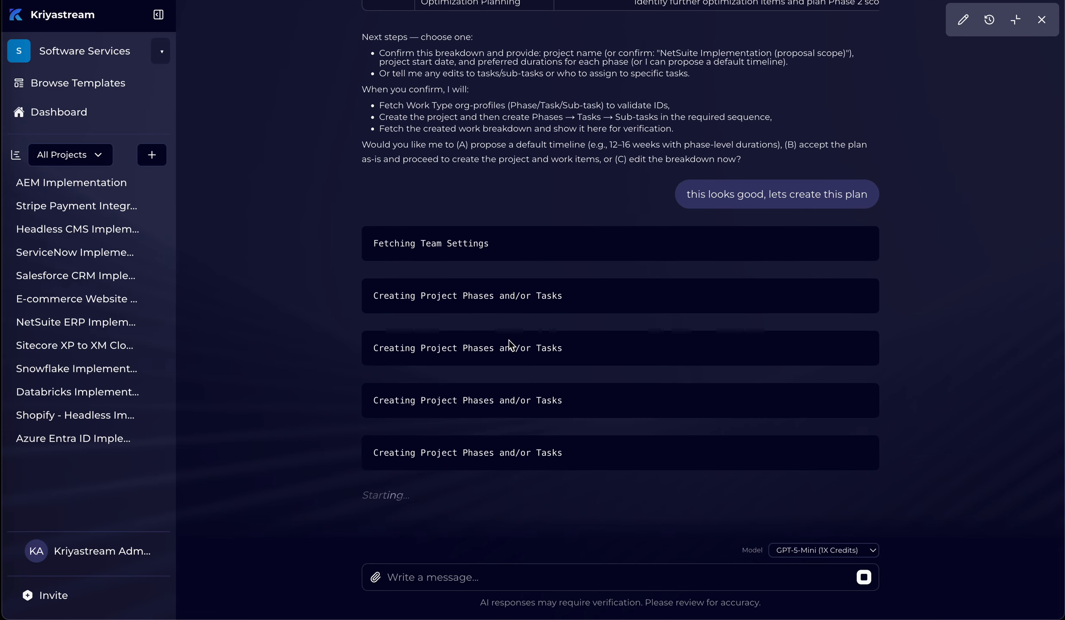
scroll(509, 345, "up", 4)
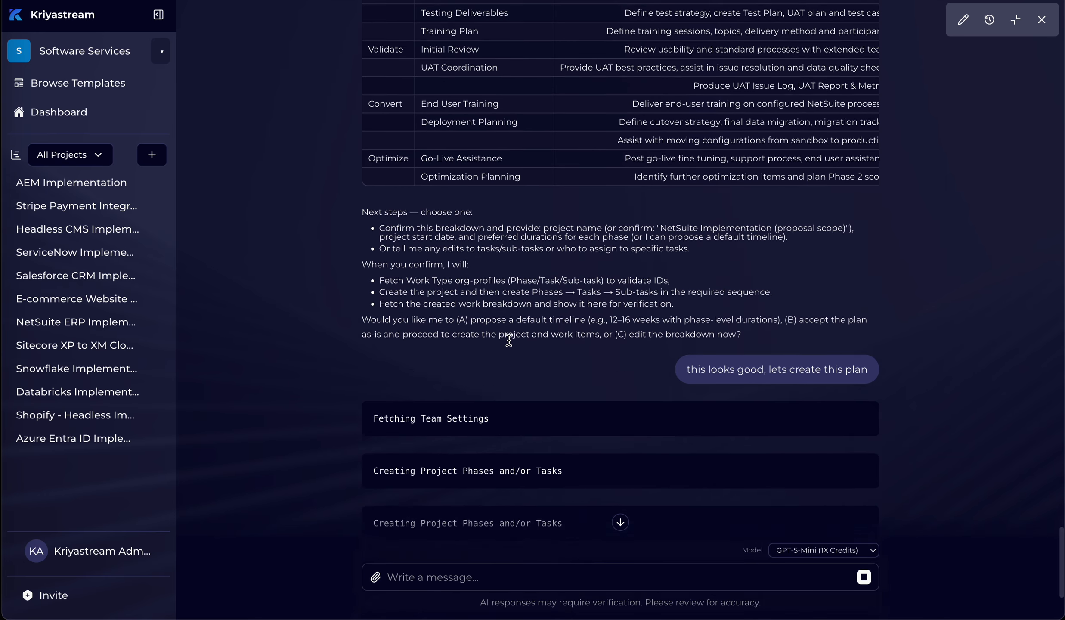
scroll(509, 340, "down", 3)
scroll(509, 340, "down", 1)
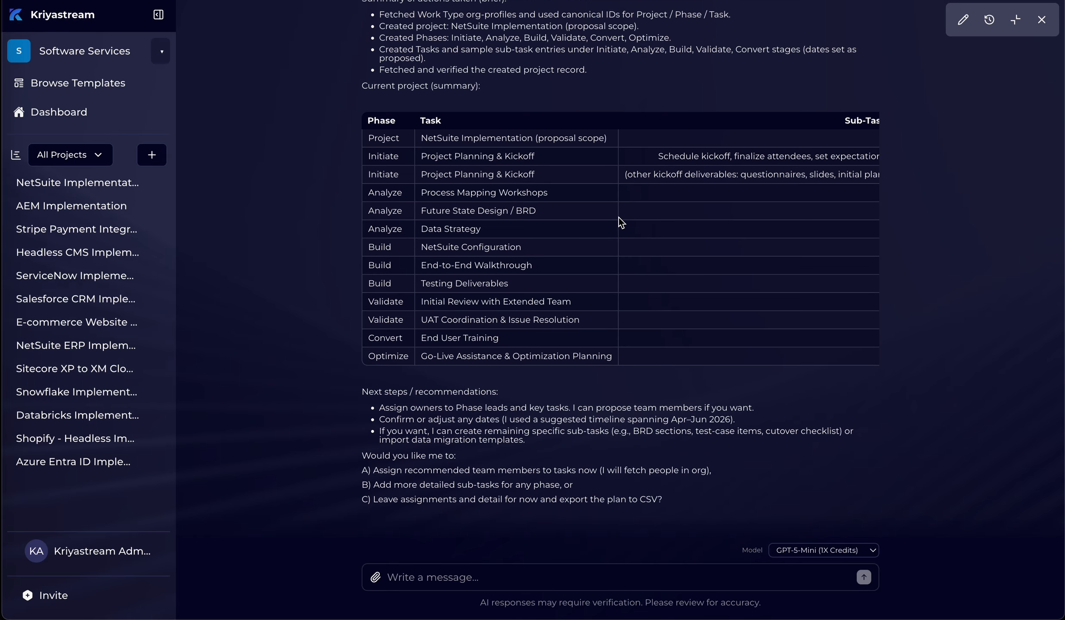
scroll(618, 217, "right", 5)
scroll(618, 217, "left", 5)
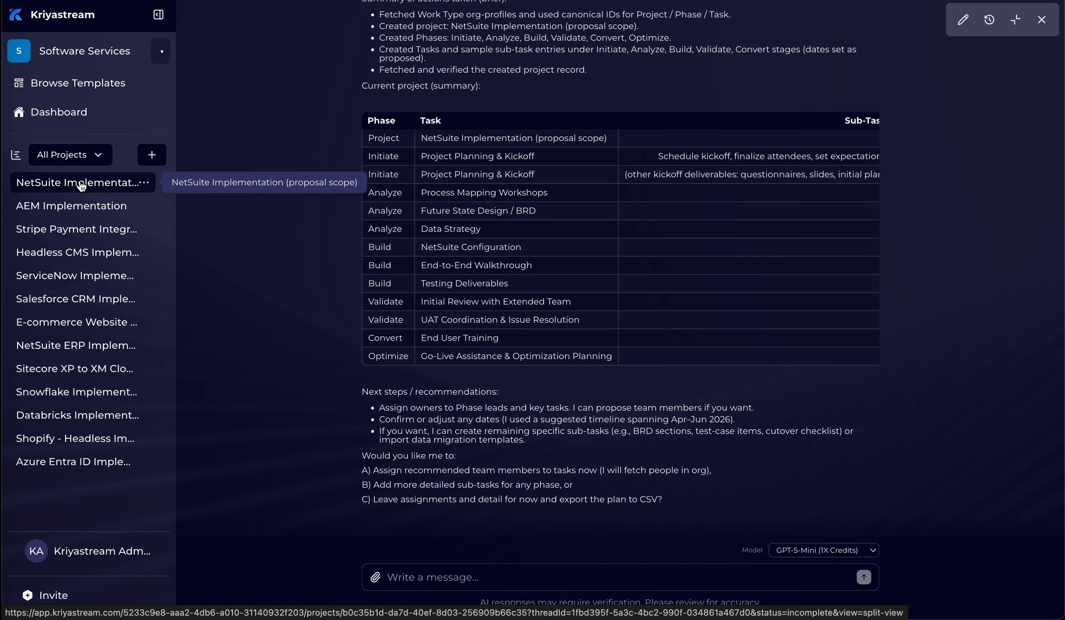
Step: Shrink the chat to a side pane and open the NetSuite Implementation (proposal scope) project to check its task list
left_click(1012, 18)
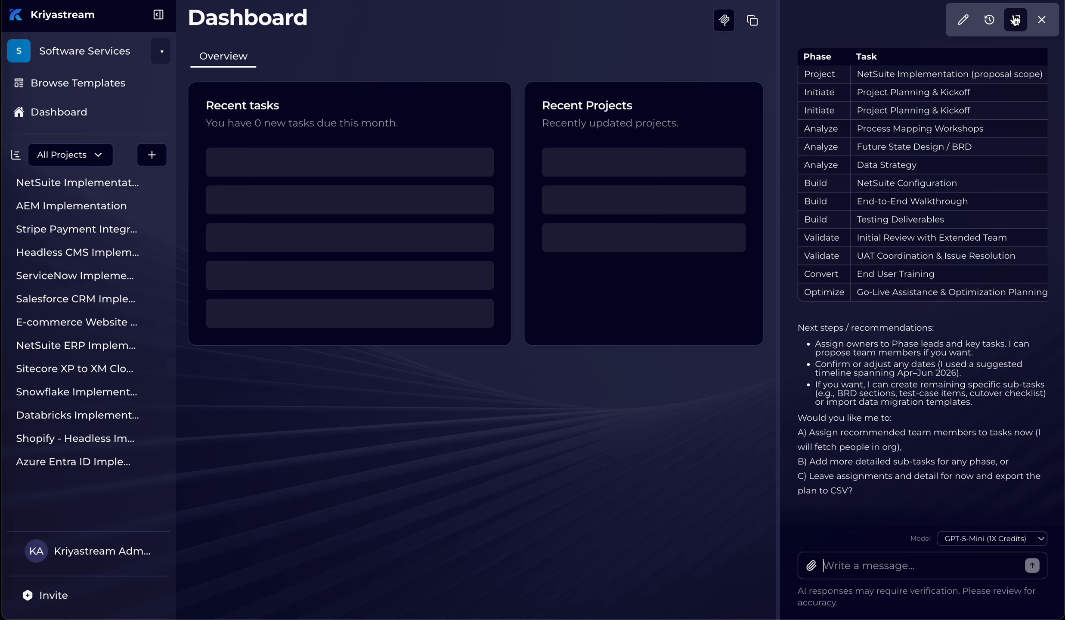
left_click(67, 184)
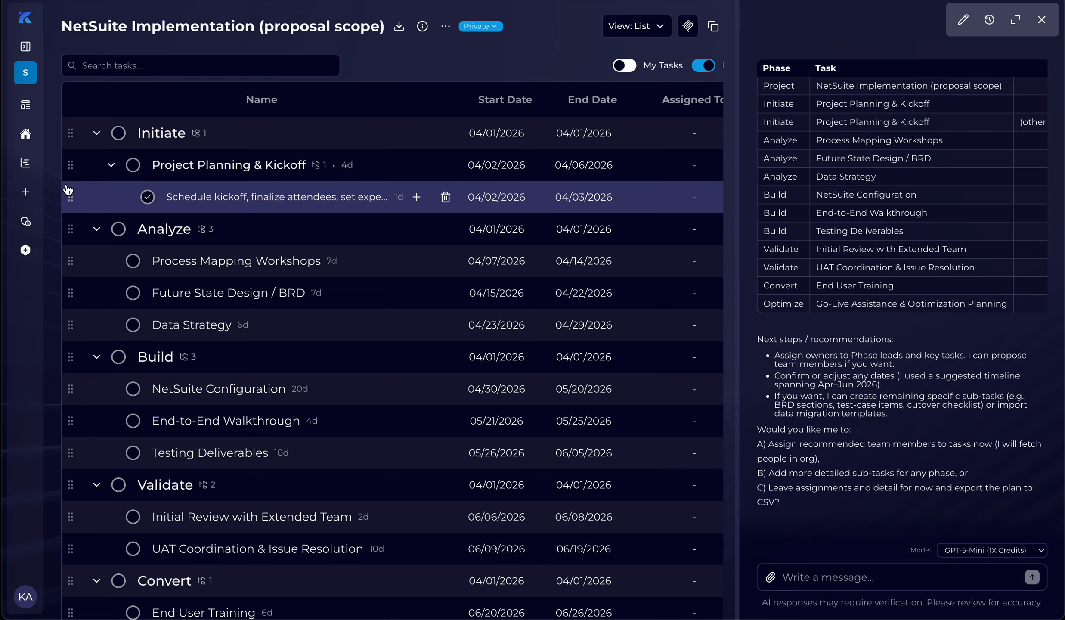
scroll(209, 285, "down", 2)
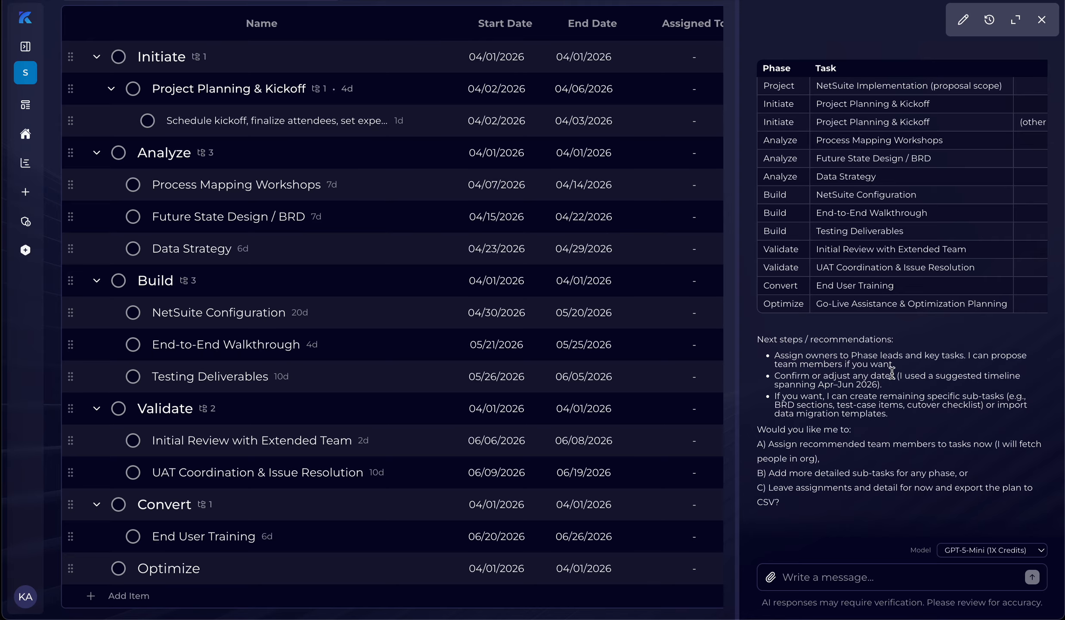
Step: Ask the assistant "looks like we may be missing some tasks or sub tasks. Can you confirm the project plan was created as per the draft?"
left_click(808, 581)
type("looks like we may be missing some")
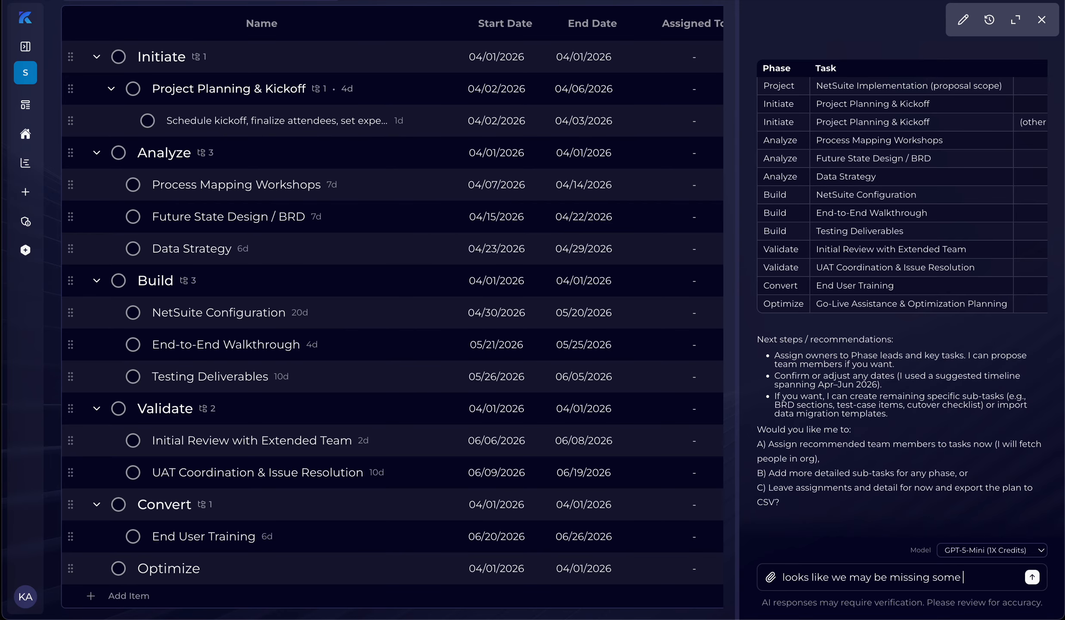
type(" sub tasks. Can you fin")
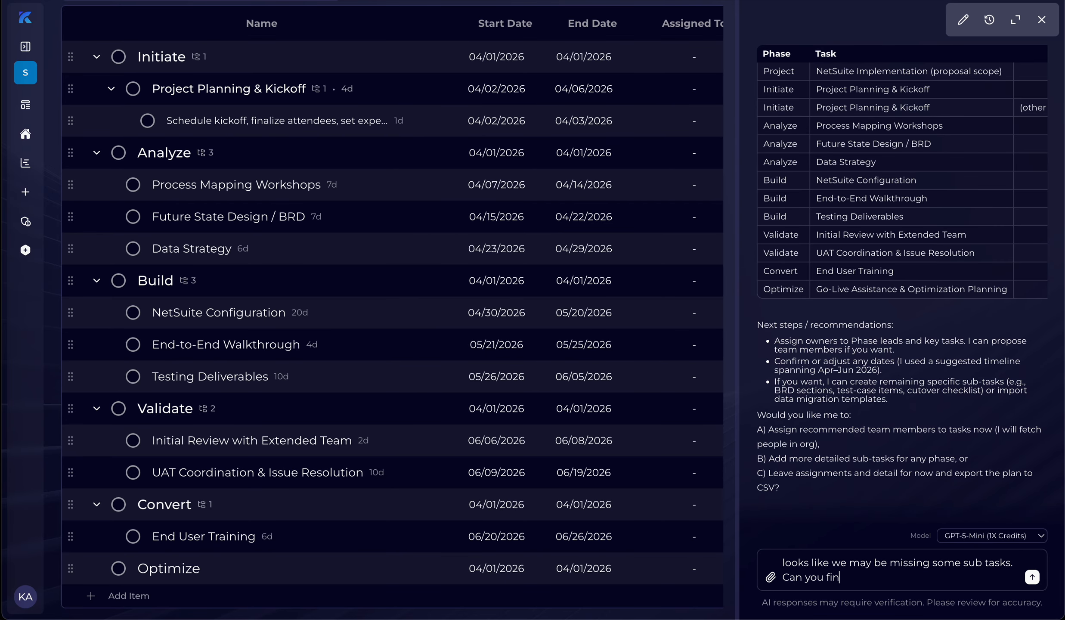
key("BackSpace")
key("BackSpace")
type("confimr")
key("BackSpace")
type("rm")
left_click(963, 563)
type("tasks or ")
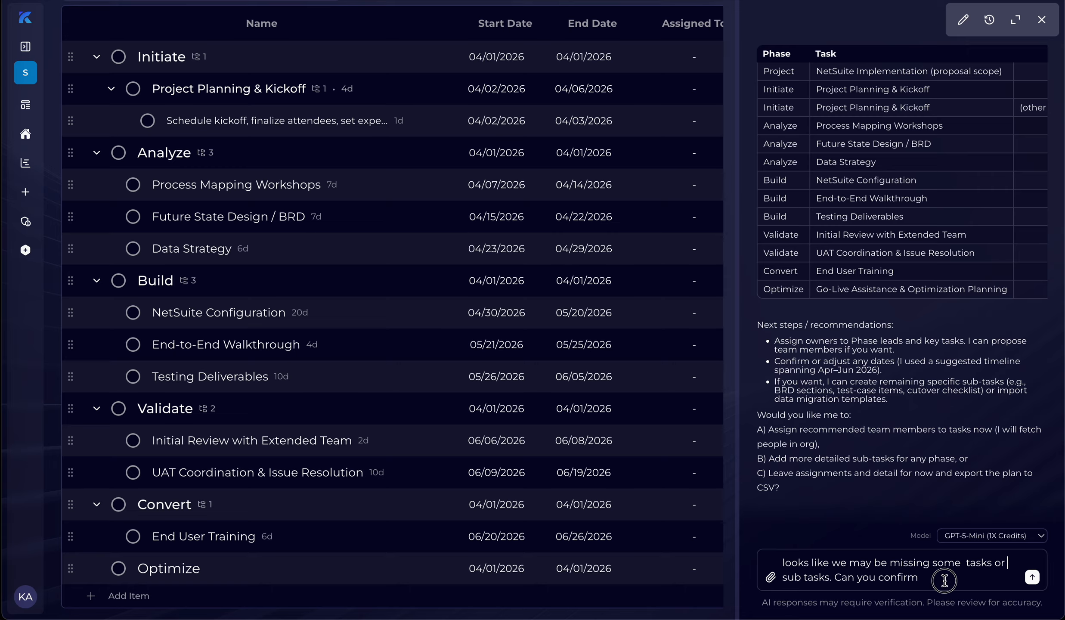
type(" the project pl")
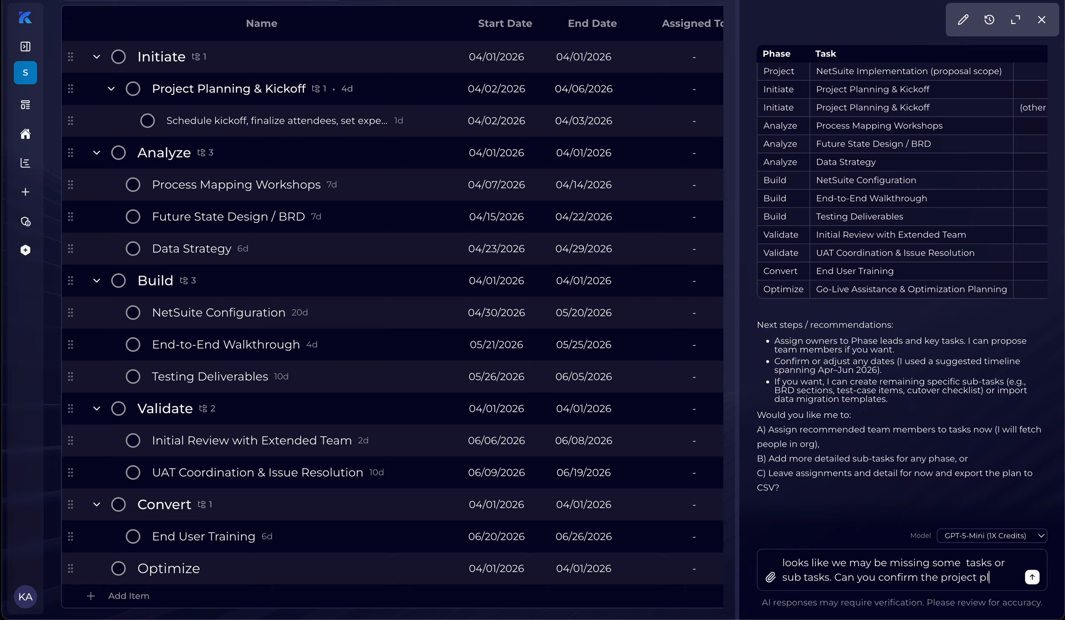
type("an was created")
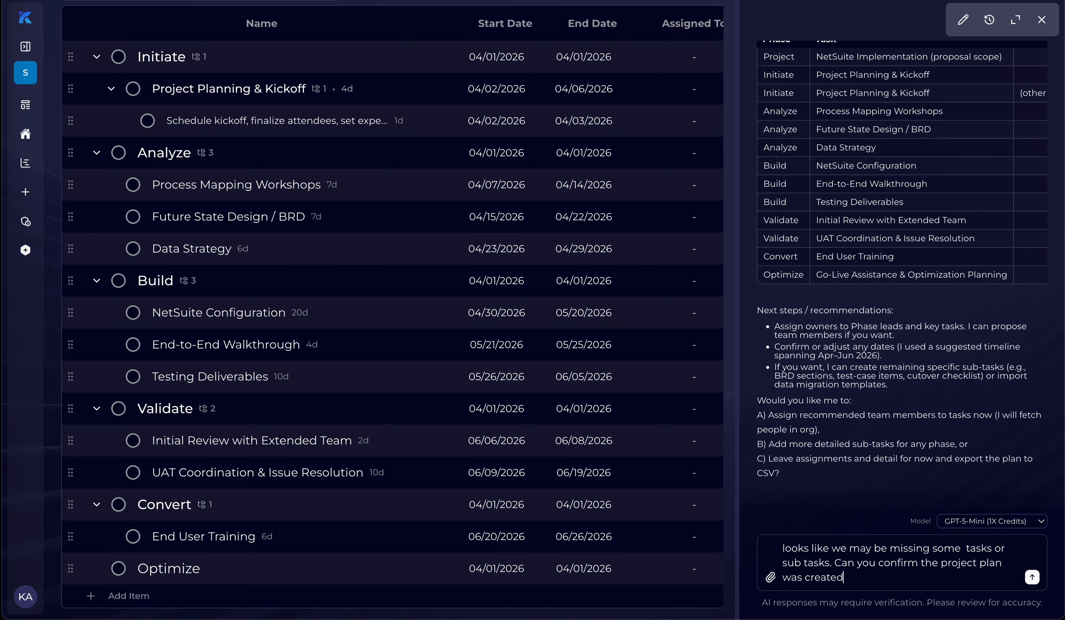
type(" as per the dr")
type("act")
type("ft")
type("?")
key("Return")
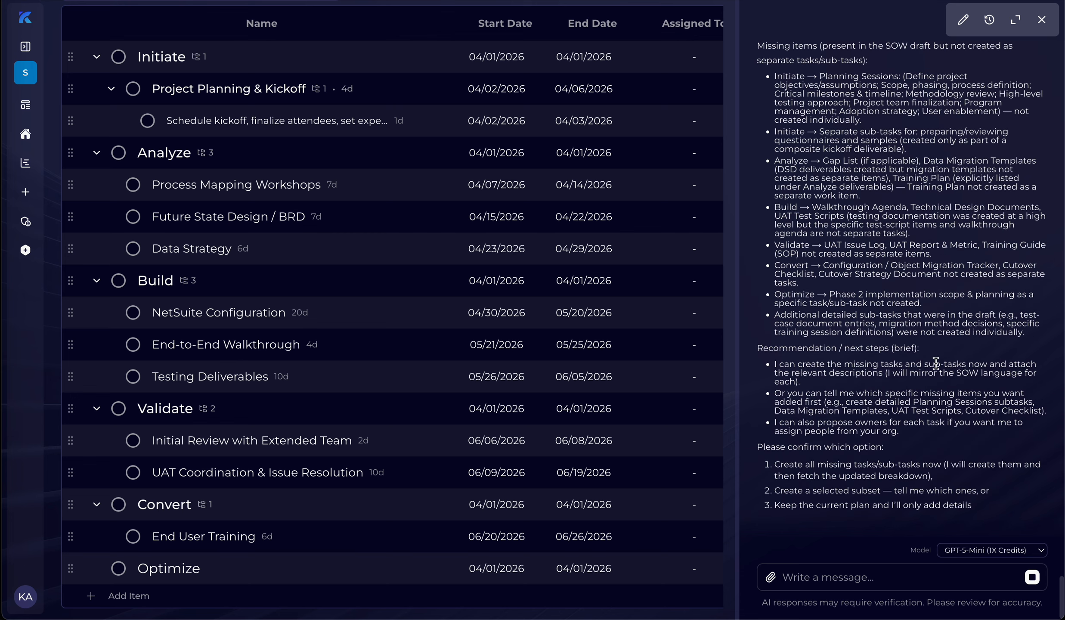
Step: Review the assistant's list of missing items and reply "lets create the missing items"
scroll(949, 175, "up", 2)
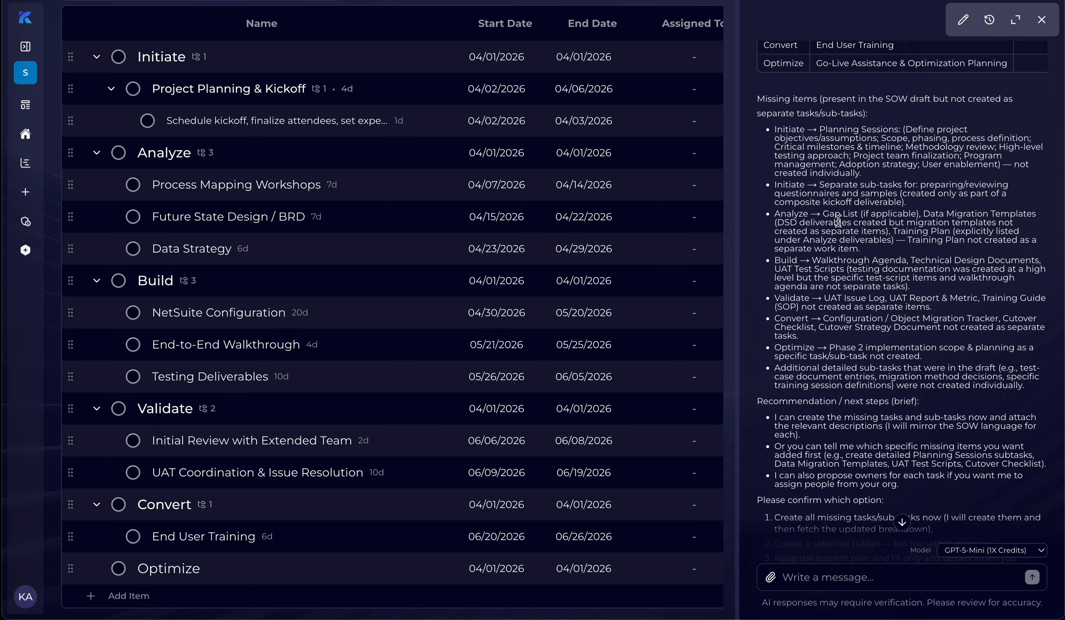
scroll(838, 219, "down", 1)
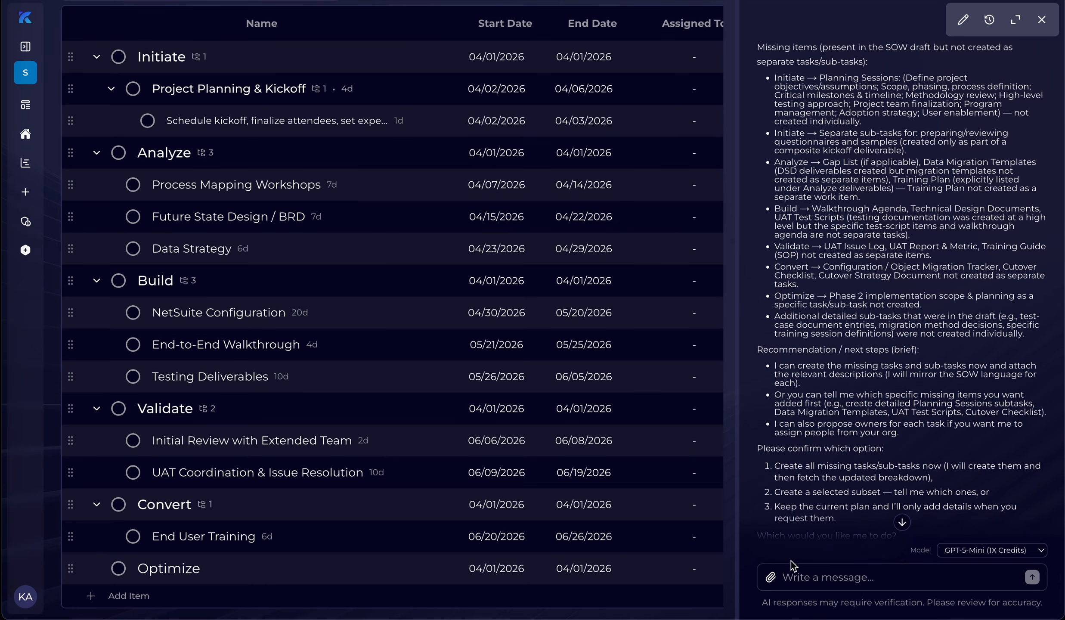
type("lets create ")
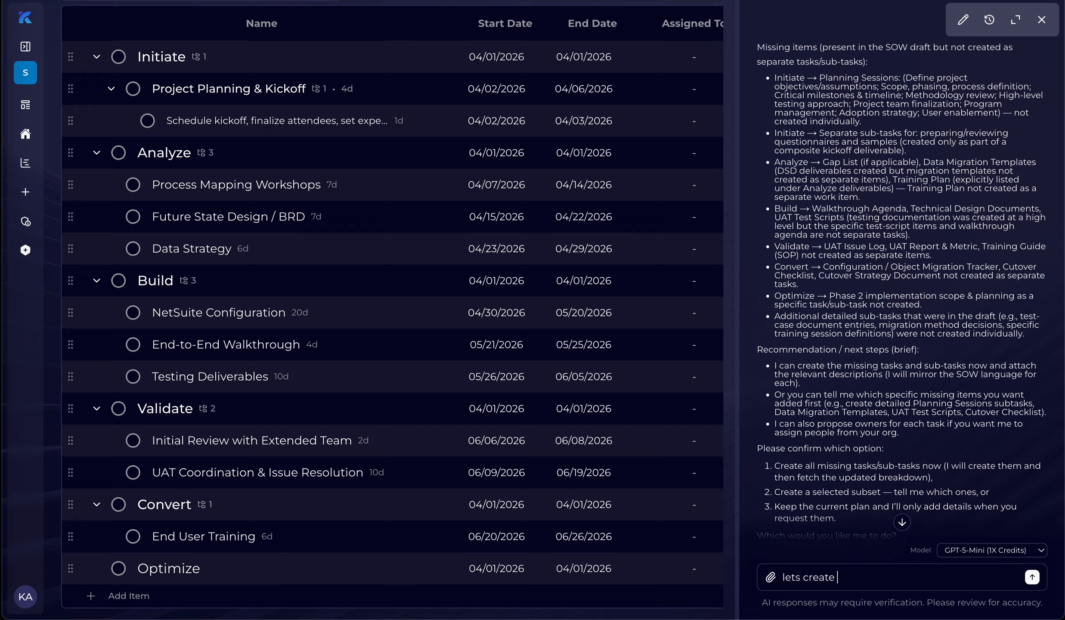
type("the missing items")
key("Return")
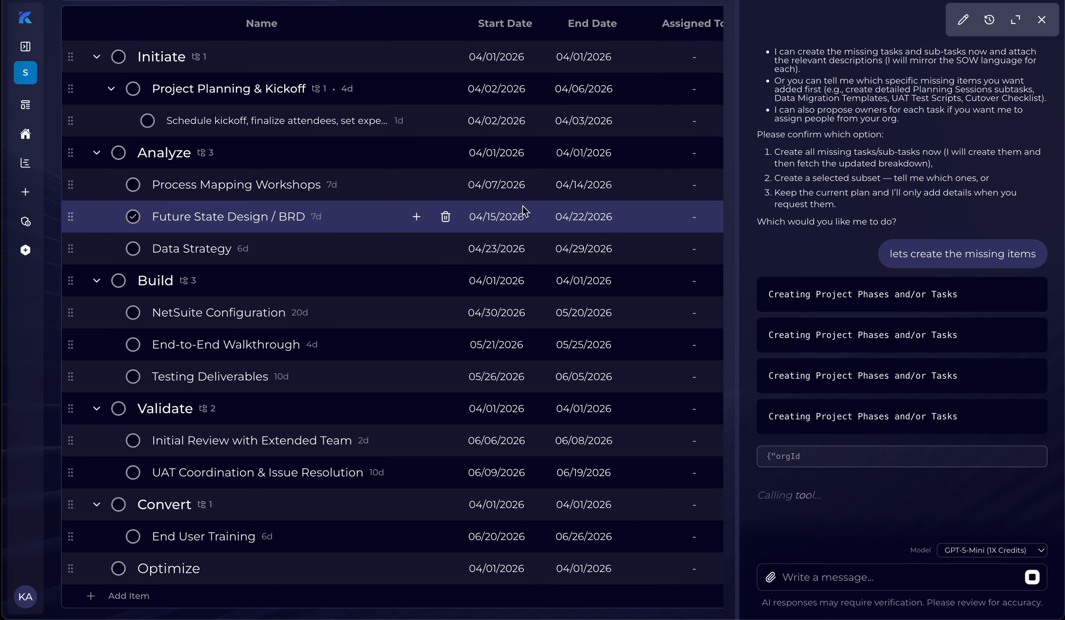
scroll(419, 215, "up", 2)
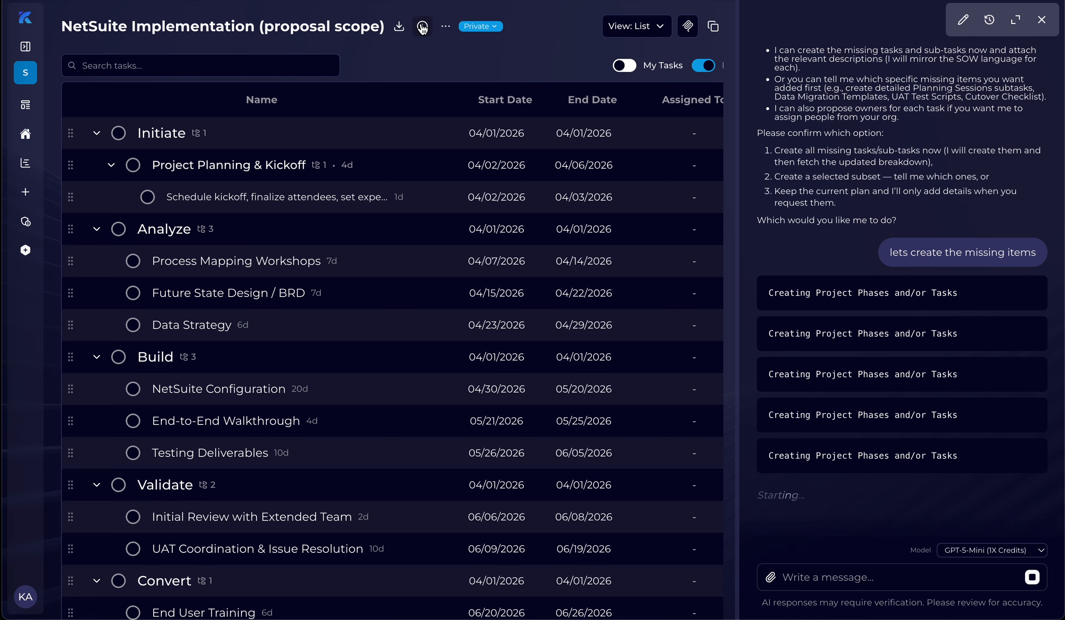
mouse_move(422, 27)
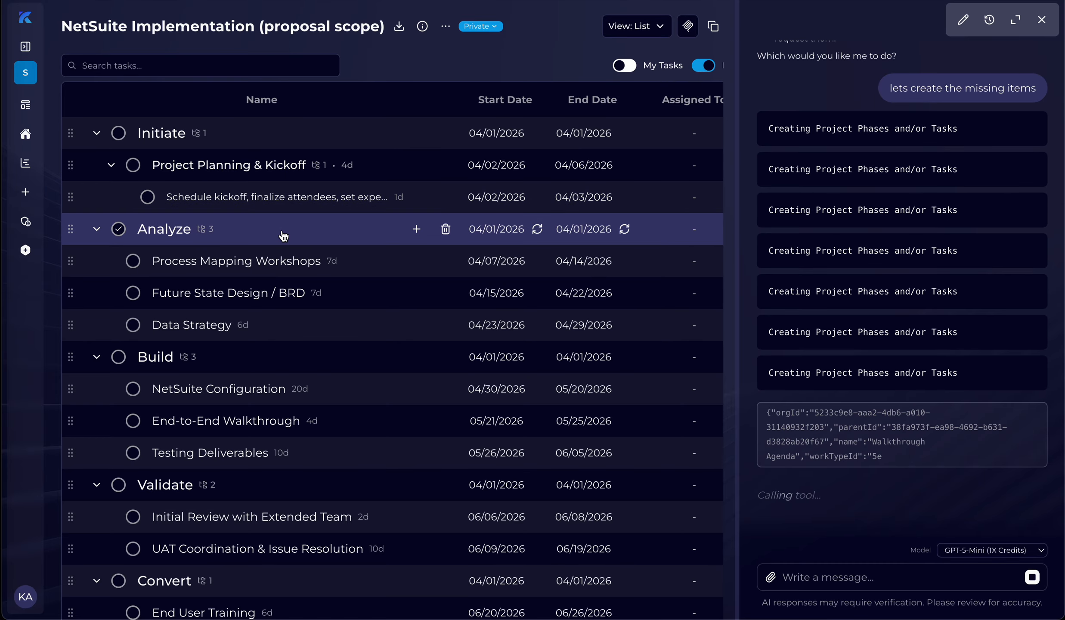
scroll(280, 236, "down", 1)
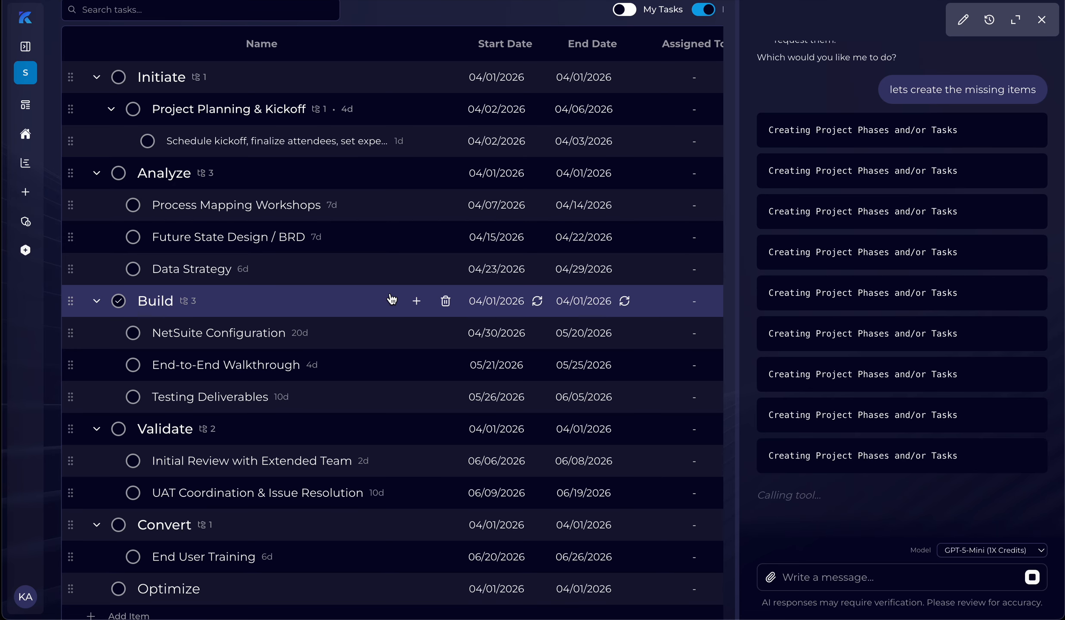
scroll(391, 298, "up", 2)
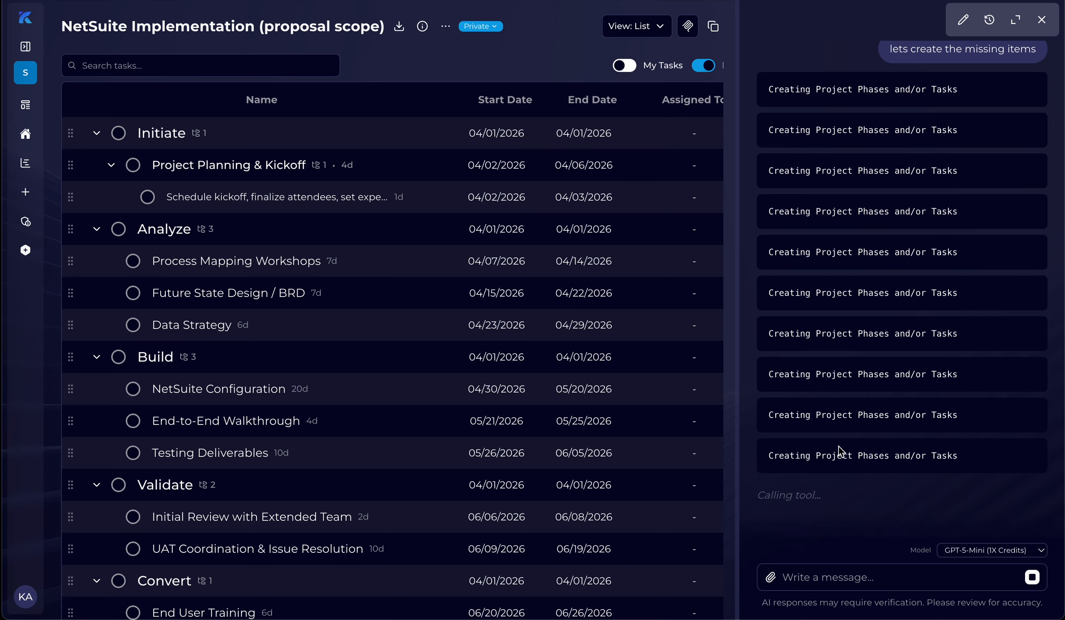
mouse_move(838, 453)
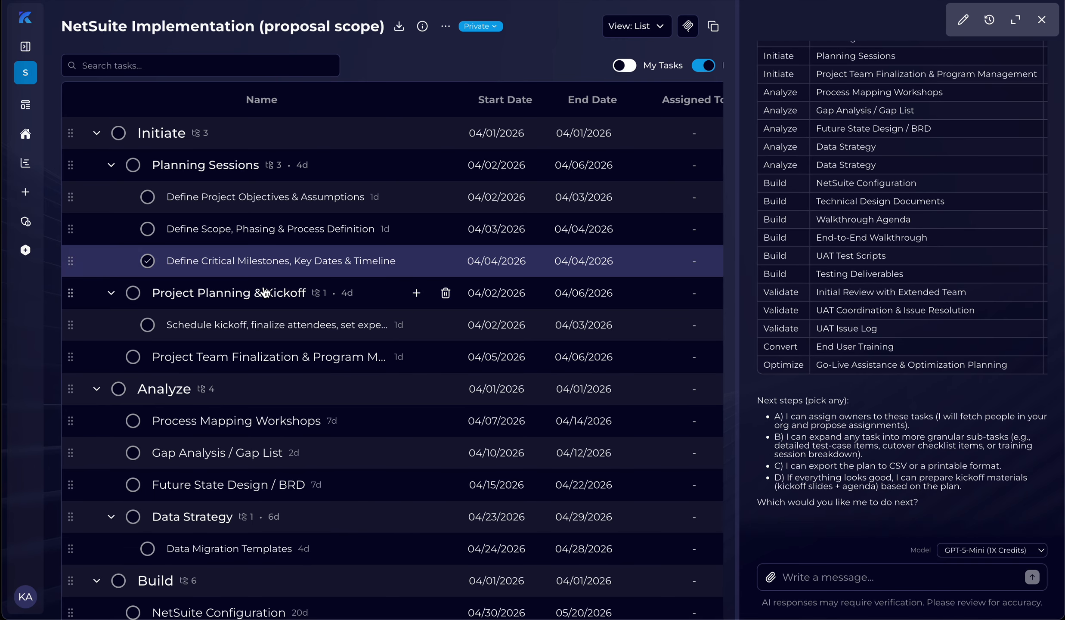
Step: Examine the updated NetSuite Implementation (proposal scope) task list from the Initiate through Convert phases for the newly created tasks and sub-tasks
scroll(256, 290, "down", 5)
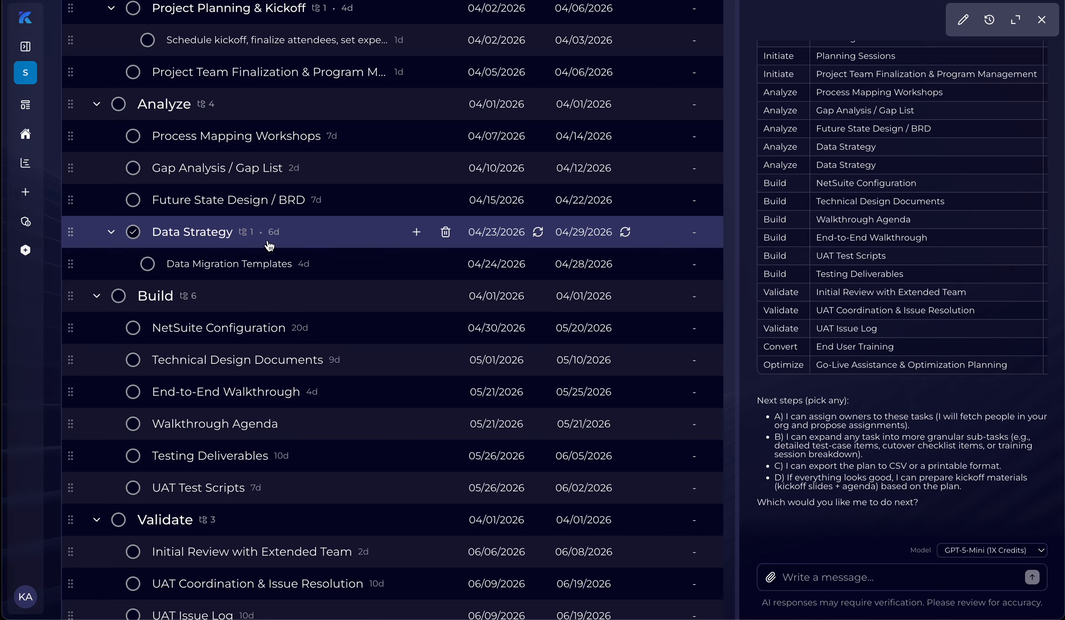
scroll(269, 245, "up", 5)
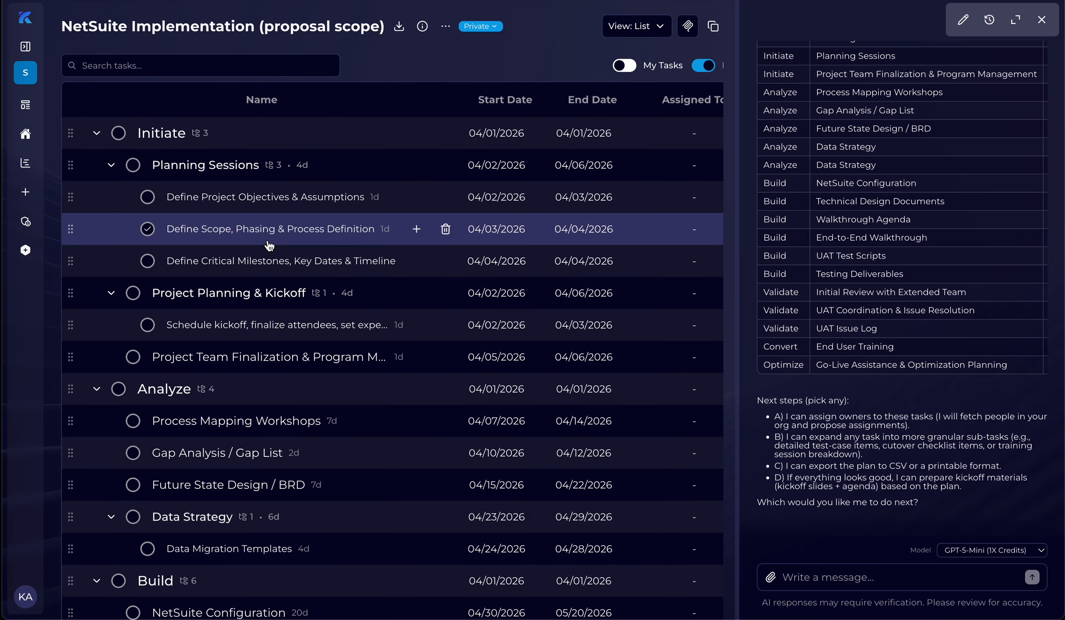
scroll(269, 245, "down", 10)
scroll(269, 245, "up", 10)
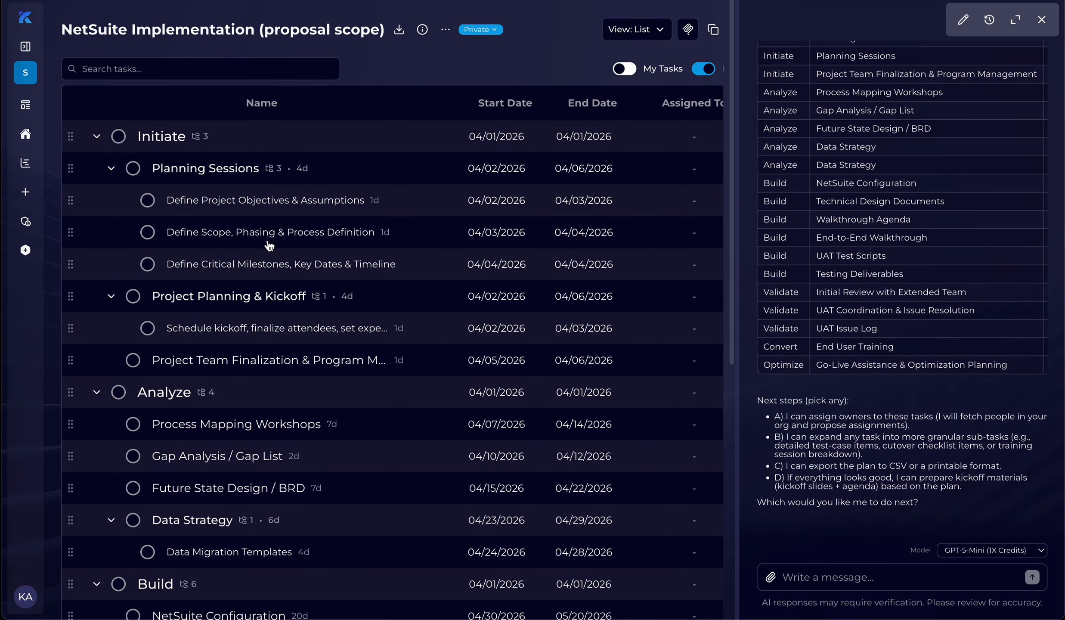
scroll(270, 246, "down", 7)
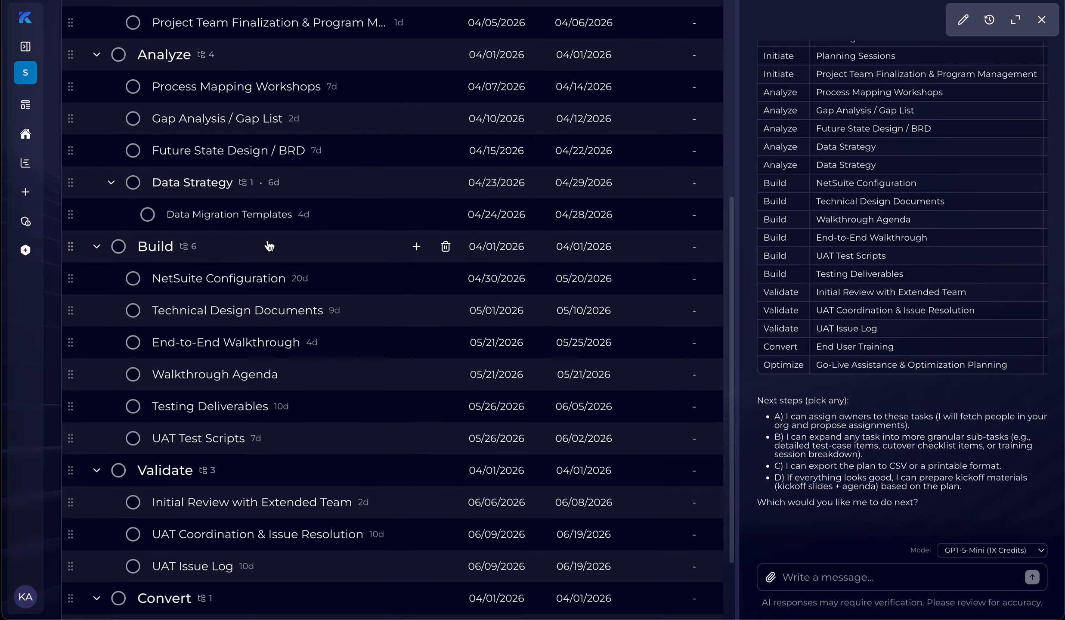
scroll(269, 246, "up", 2)
scroll(269, 245, "up", 5)
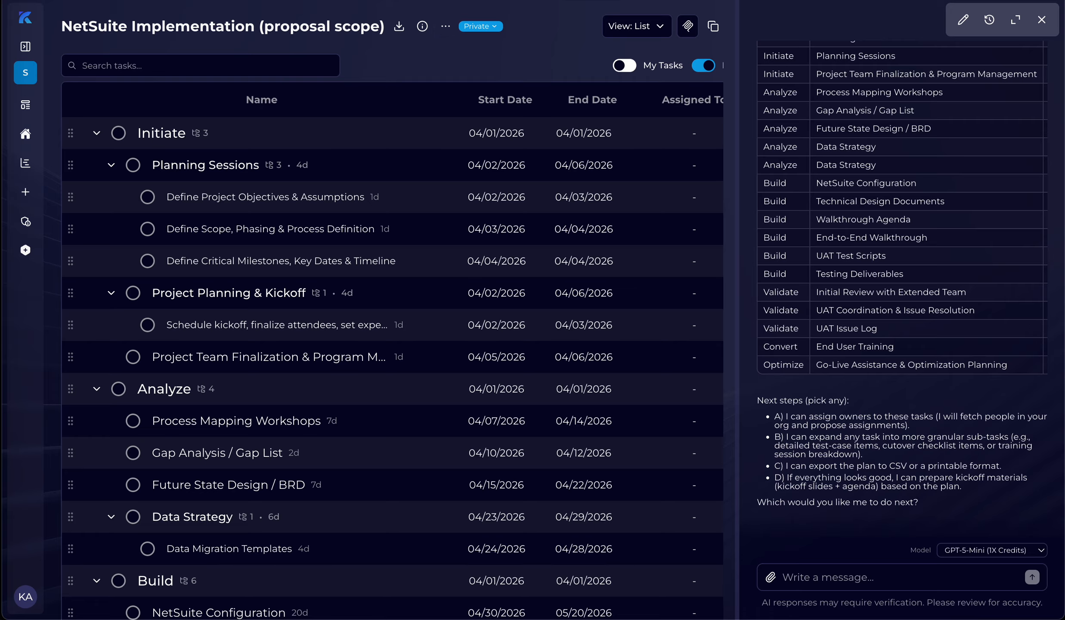
key("super+l")
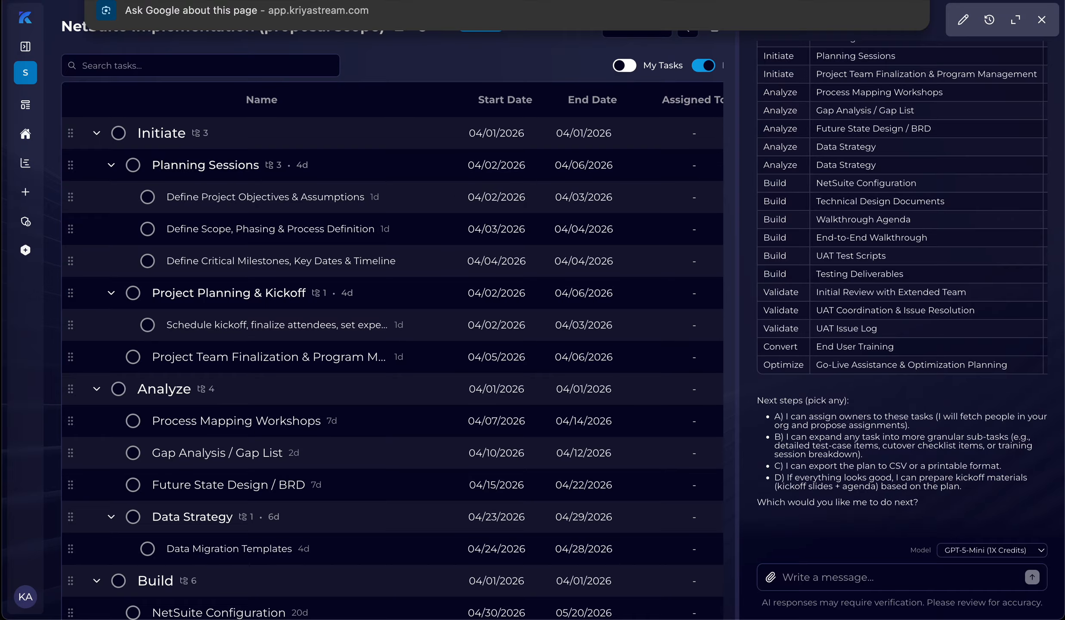